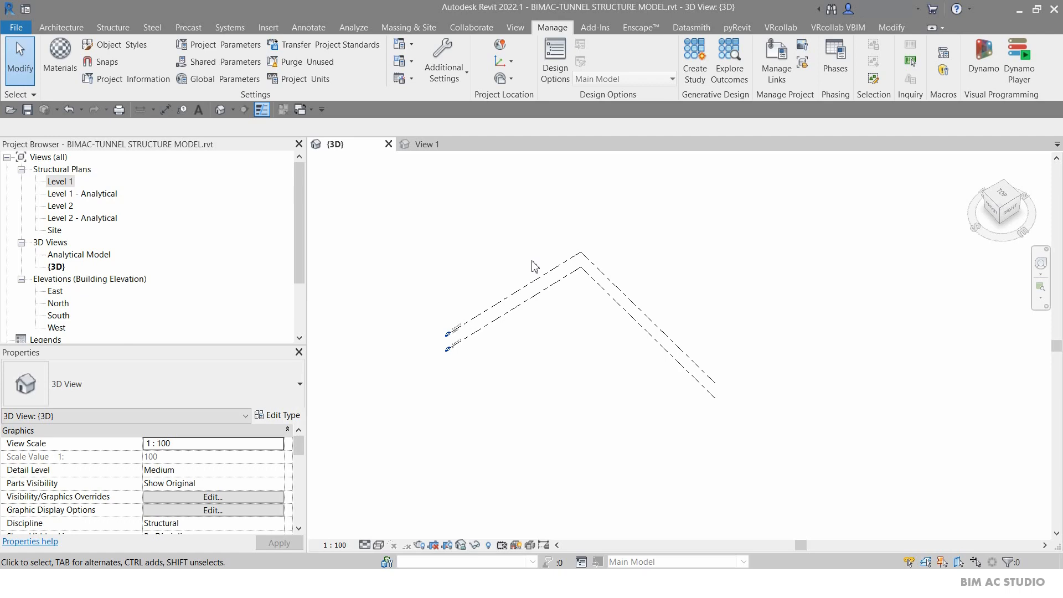
Load the main ring family from the family editor into the tunnel structure project.
{"action": "left_click", "coordinate": [427, 144]}
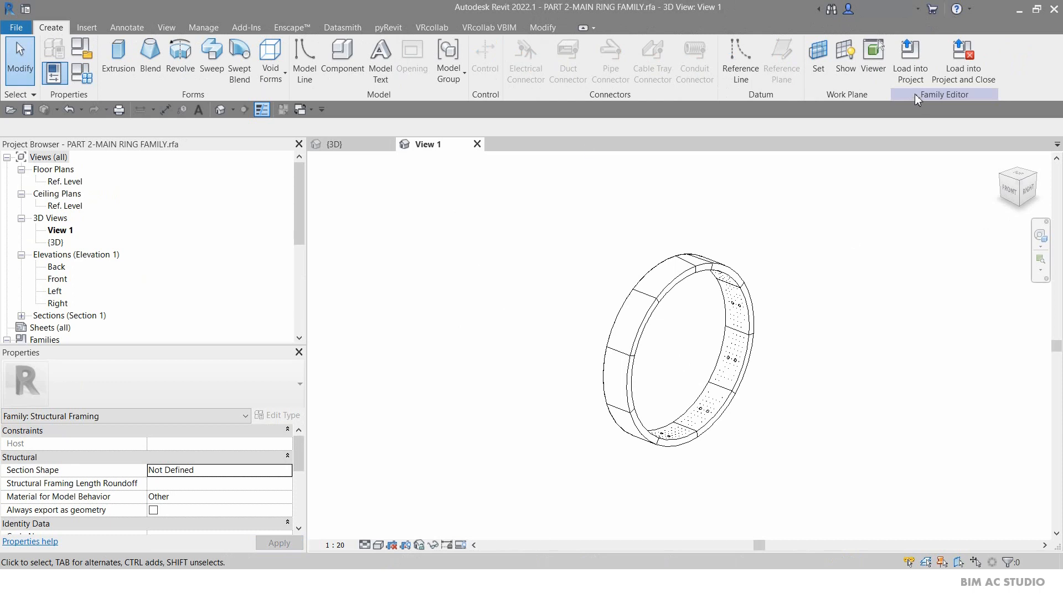
{"action": "left_click", "coordinate": [910, 61]}
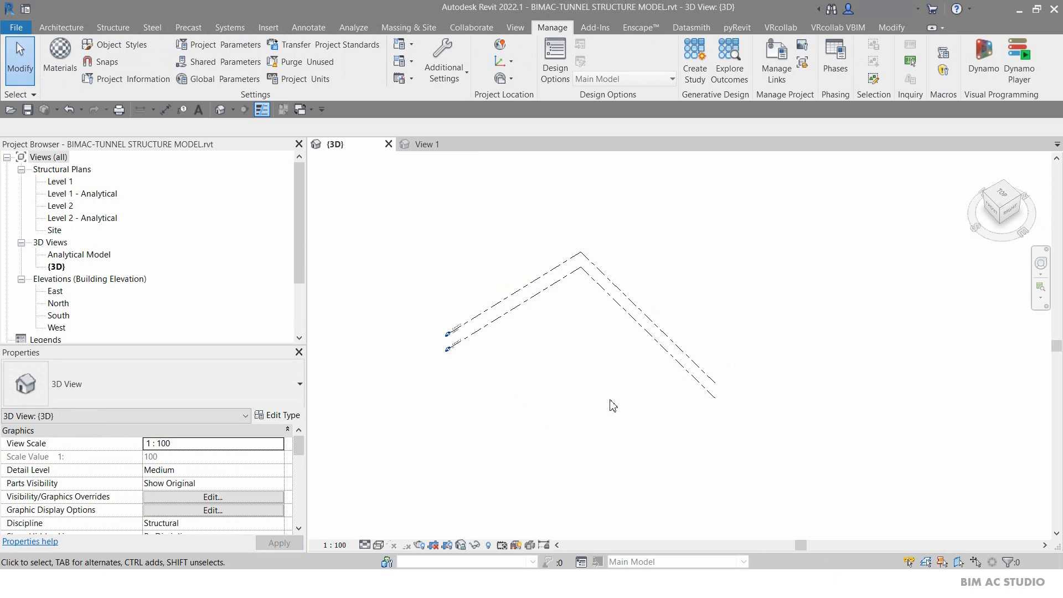
Open the Level 1 structural plan and place the ring family as a beam, entering a length of 2.
{"action": "double_click", "coordinate": [65, 183]}
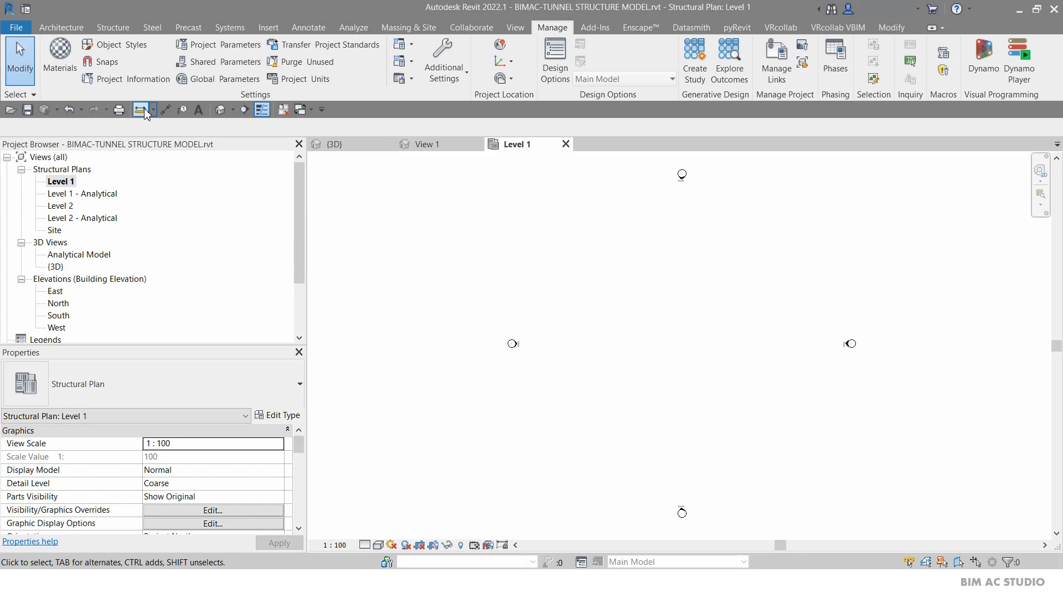
{"action": "left_click", "coordinate": [113, 27]}
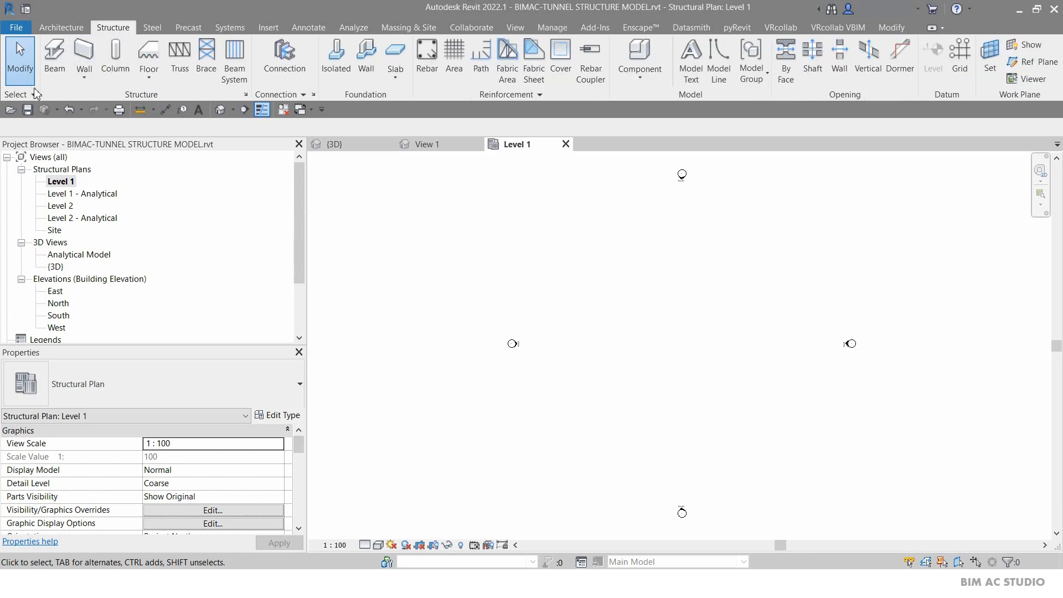
{"action": "left_click", "coordinate": [55, 55]}
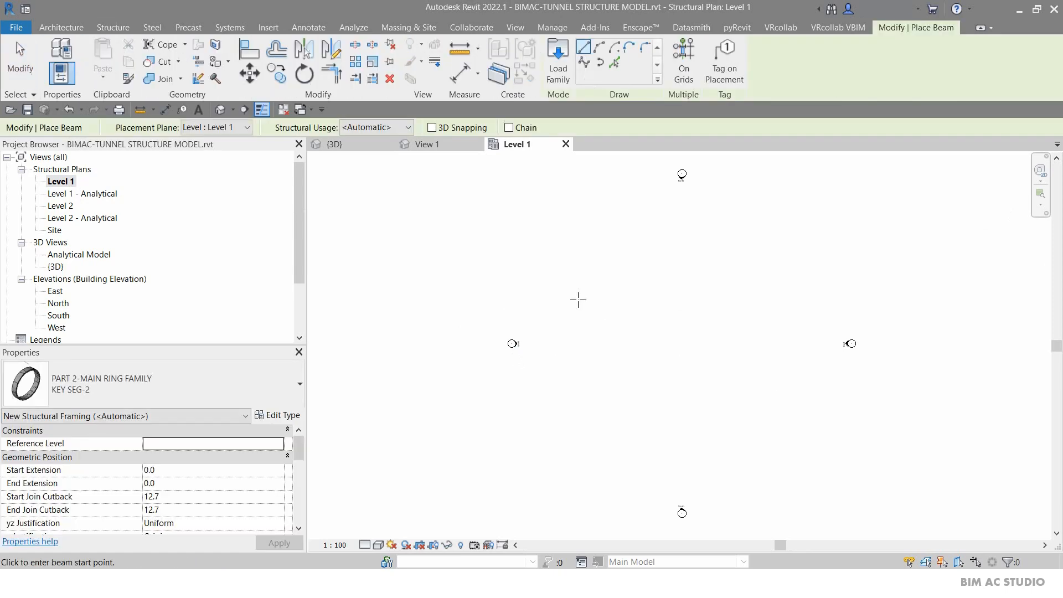
{"action": "left_click", "coordinate": [688, 329]}
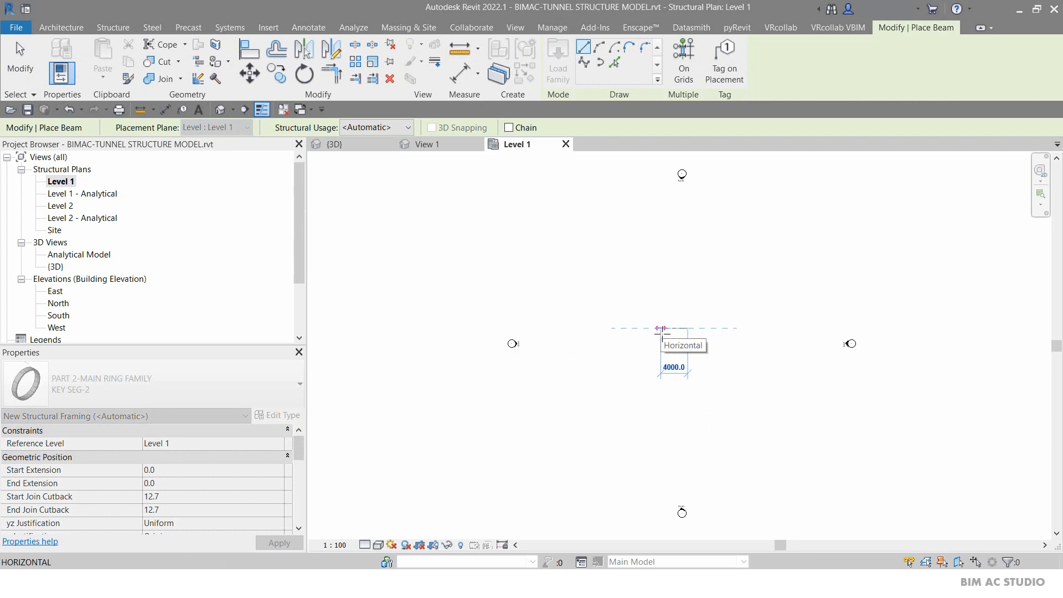
{"action": "type", "text": "2m"}
{"action": "key", "text": "Return"}
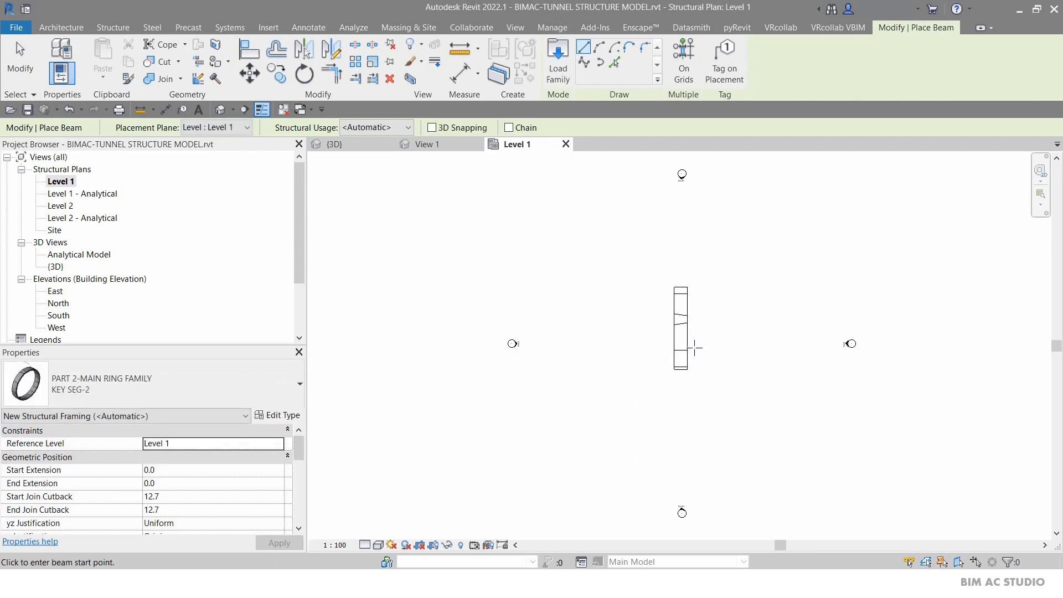
Inspect the placed ring in the 3D view.
{"action": "scroll", "coordinate": [733, 318], "scroll_direction": "up", "scroll_amount": 4}
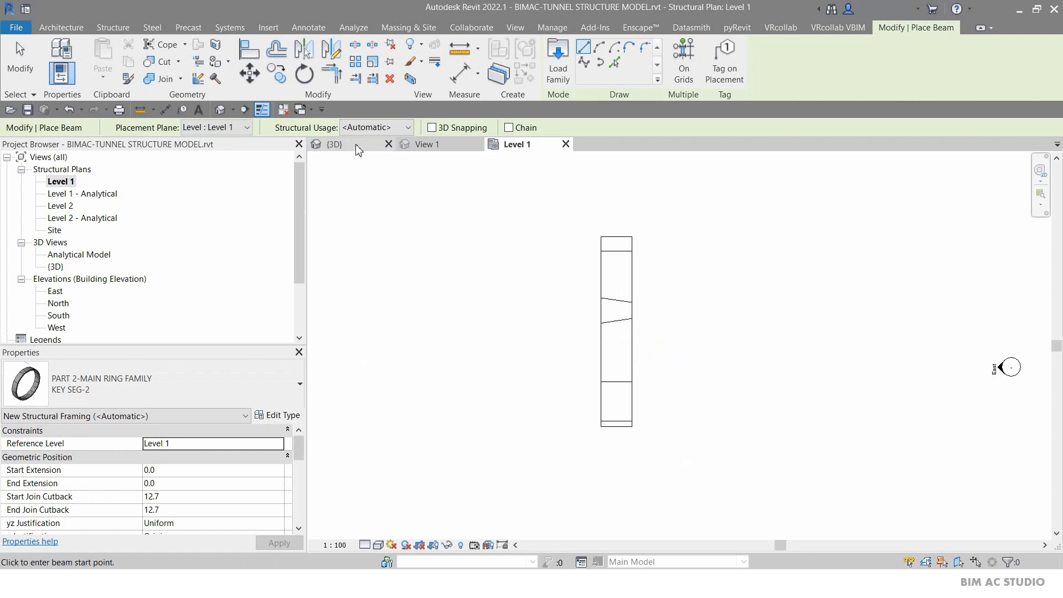
{"action": "left_click", "coordinate": [337, 144]}
{"action": "key", "text": "Escape"}
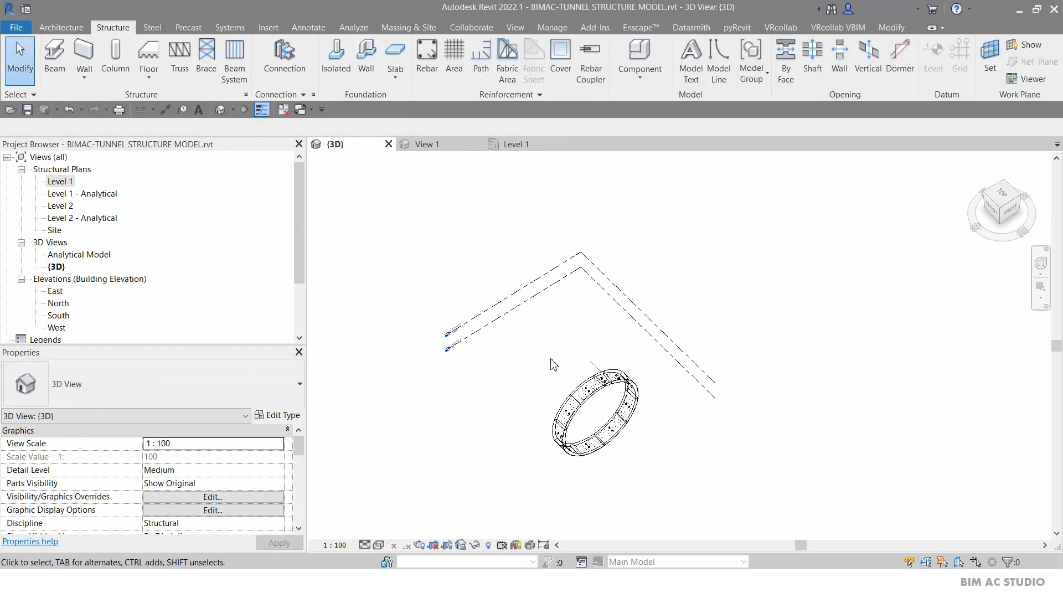
{"action": "scroll", "coordinate": [616, 417], "scroll_direction": "up", "scroll_amount": 1}
{"action": "scroll", "coordinate": [614, 412], "scroll_direction": "up", "scroll_amount": 1}
{"action": "middle_click_drag", "start_coordinate": [614, 412], "coordinate": [610, 360]}
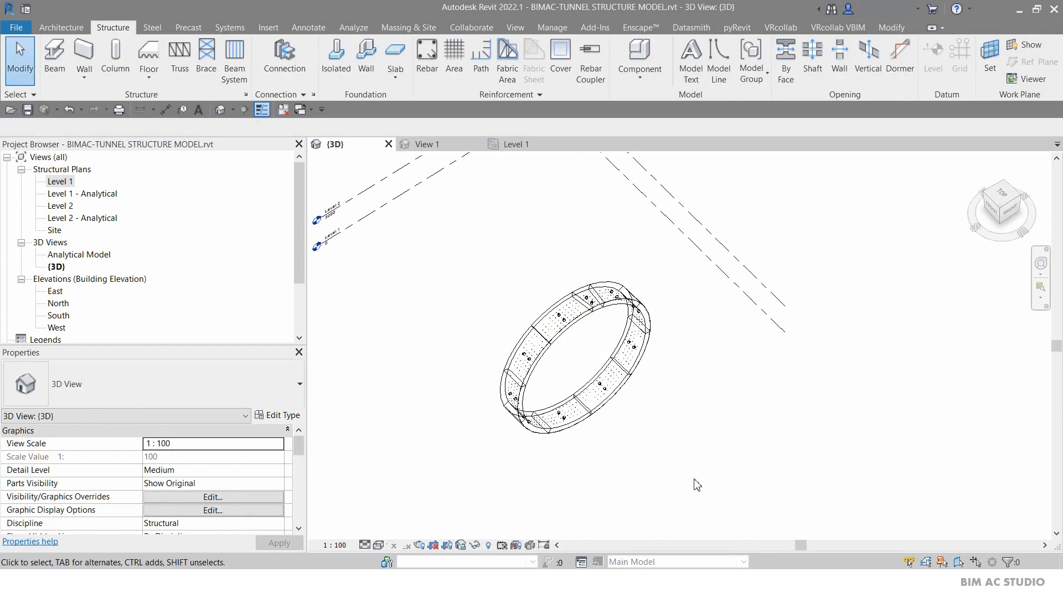
{"action": "scroll", "coordinate": [642, 409], "scroll_direction": "up", "scroll_amount": 1}
{"action": "scroll", "coordinate": [641, 408], "scroll_direction": "down", "scroll_amount": 1}
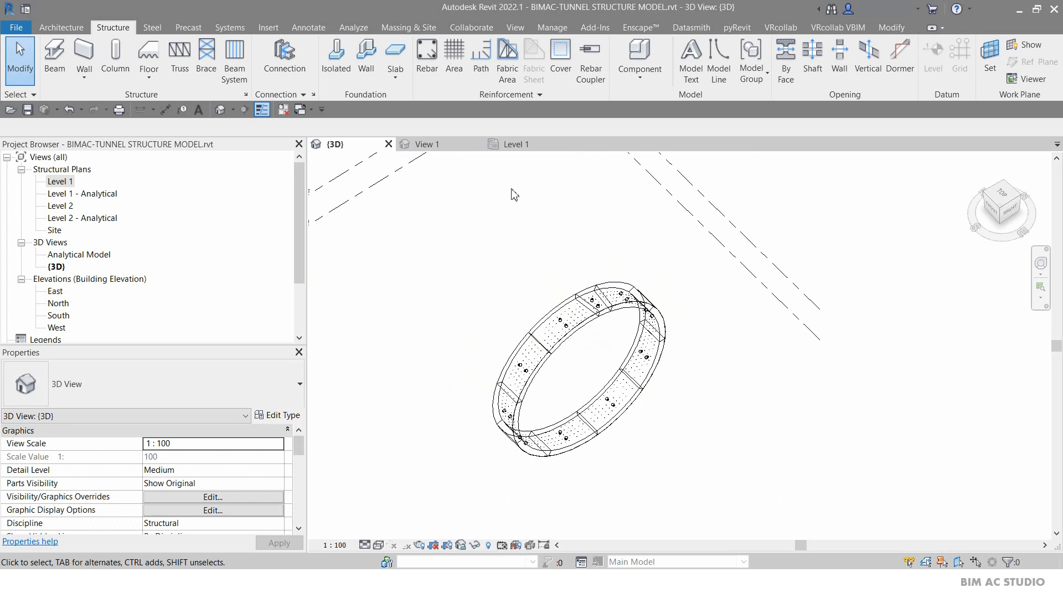
Open Level 1's visibility/graphics overrides and turn on the Project Base Point under the Site category.
{"action": "double_click", "coordinate": [59, 182]}
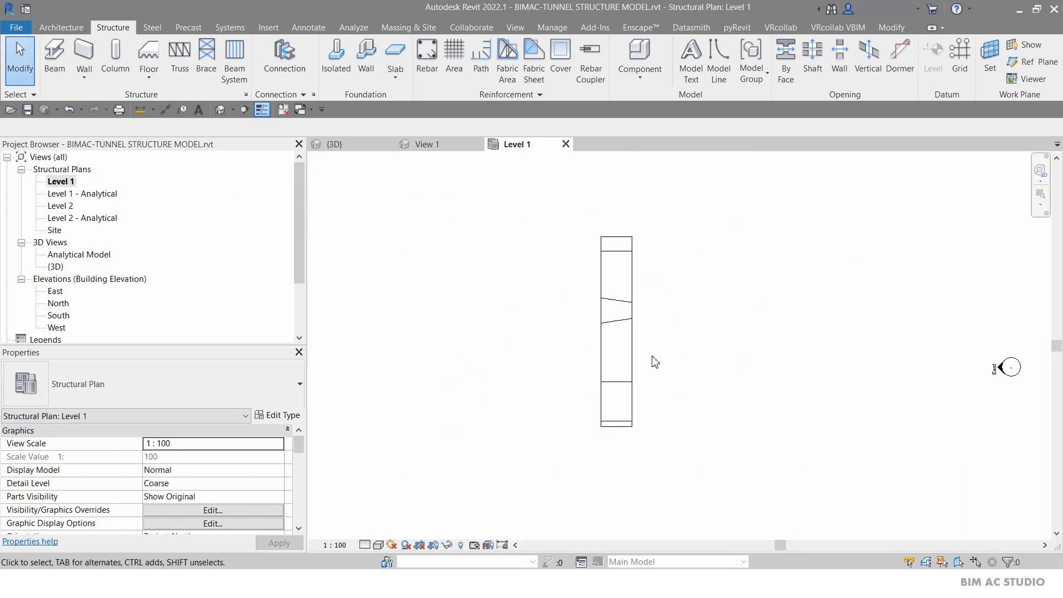
{"action": "scroll", "coordinate": [538, 414], "scroll_direction": "down", "scroll_amount": 2}
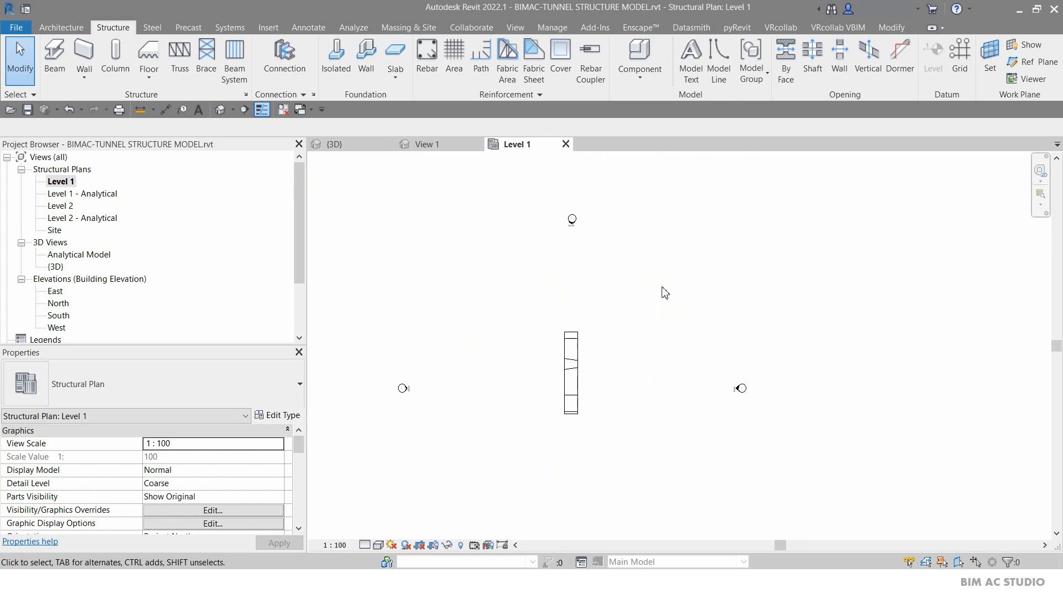
{"action": "key", "text": "v"}
{"action": "key", "text": "g"}
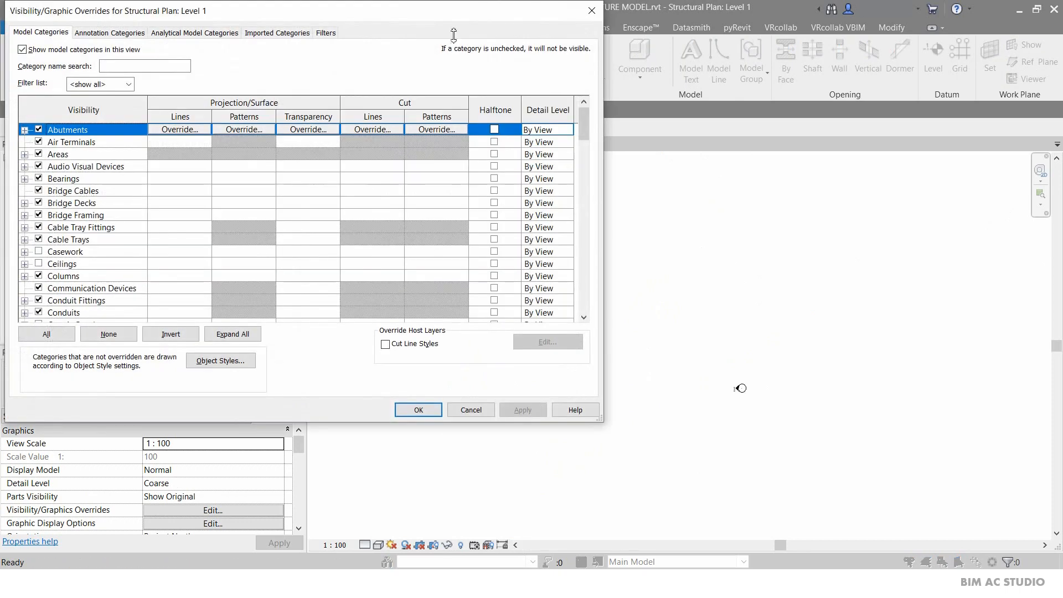
{"action": "left_click_drag", "start_coordinate": [188, 15], "coordinate": [360, 53]}
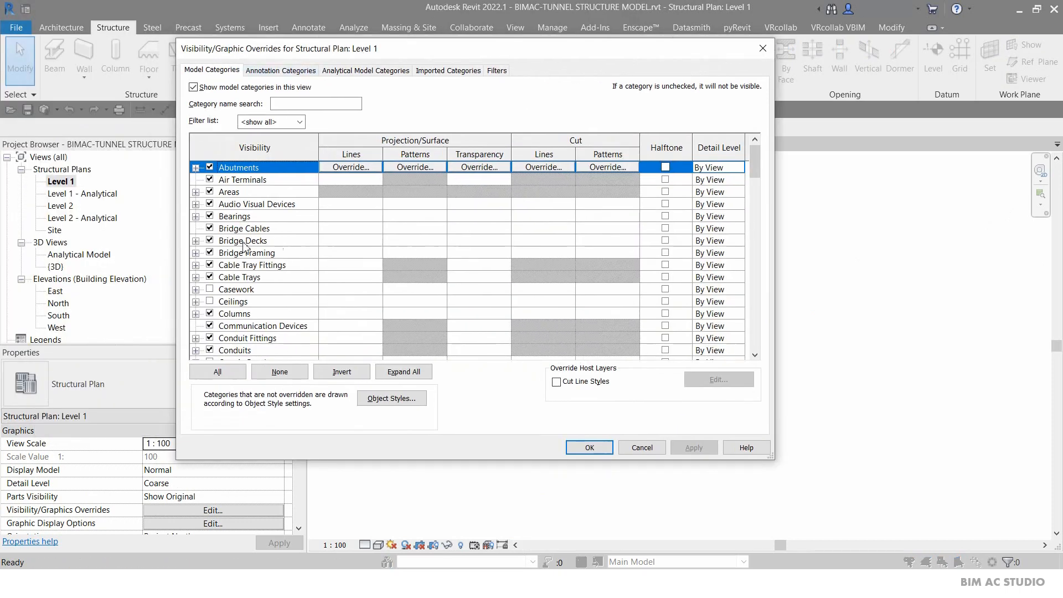
{"action": "scroll", "coordinate": [255, 296], "scroll_direction": "down", "scroll_amount": 1}
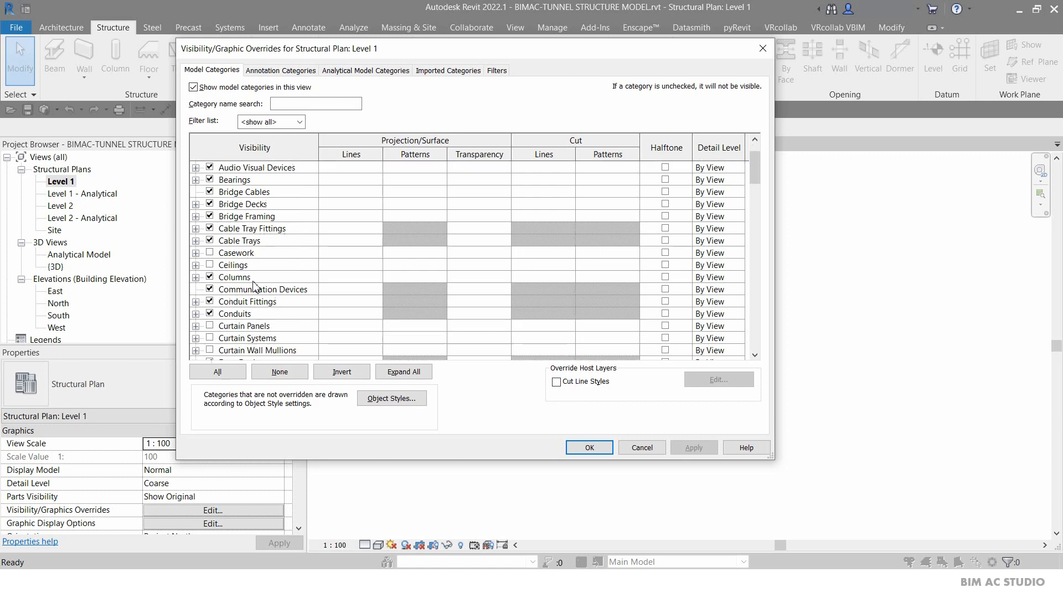
{"action": "left_click", "coordinate": [257, 290]}
{"action": "key", "text": "s"}
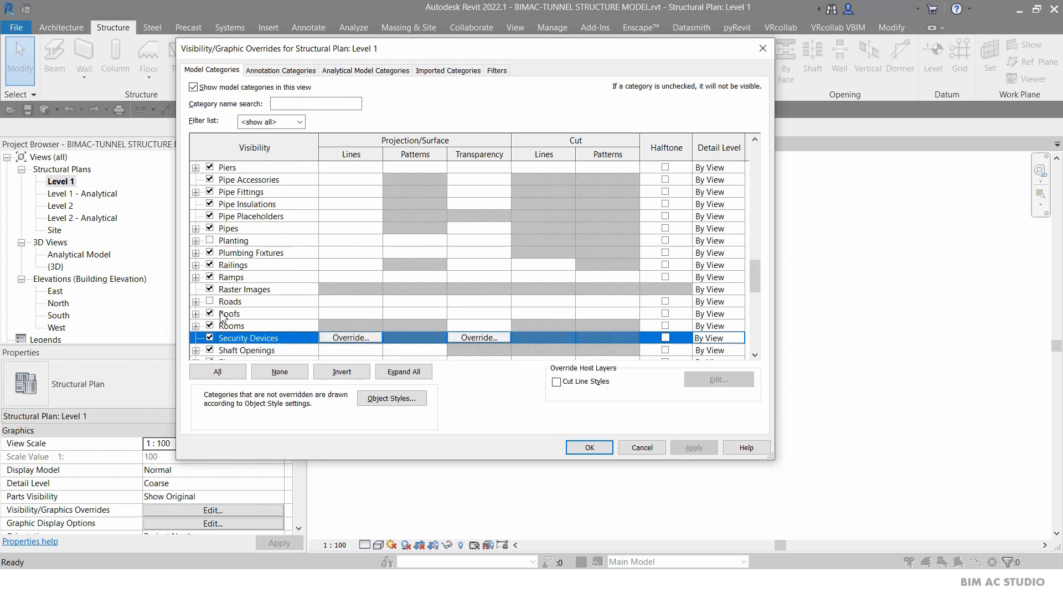
{"action": "scroll", "coordinate": [225, 315], "scroll_direction": "down", "scroll_amount": 1}
{"action": "scroll", "coordinate": [206, 349], "scroll_direction": "down", "scroll_amount": 1}
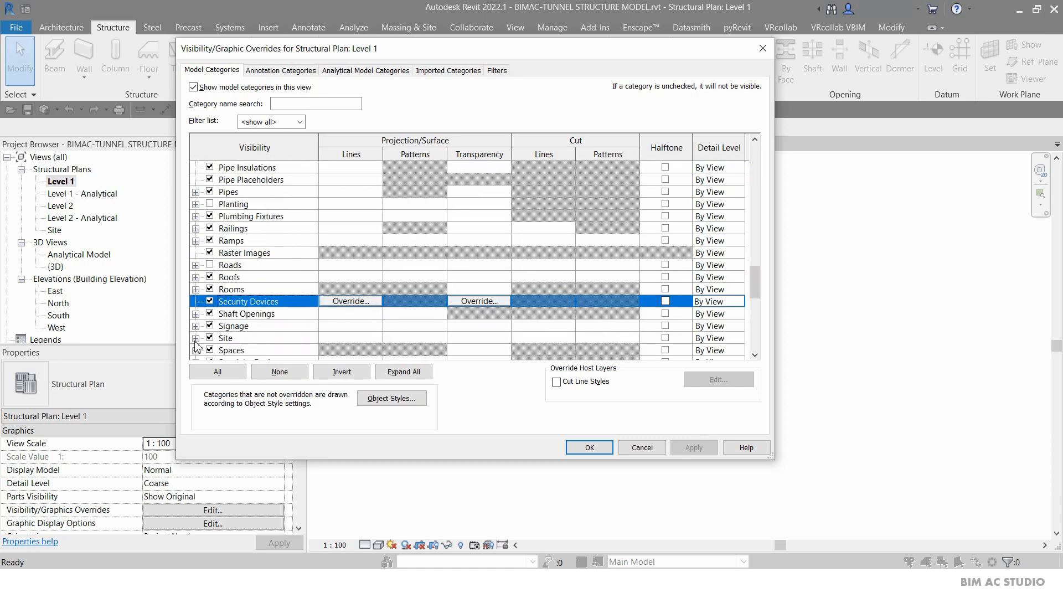
{"action": "left_click", "coordinate": [196, 338]}
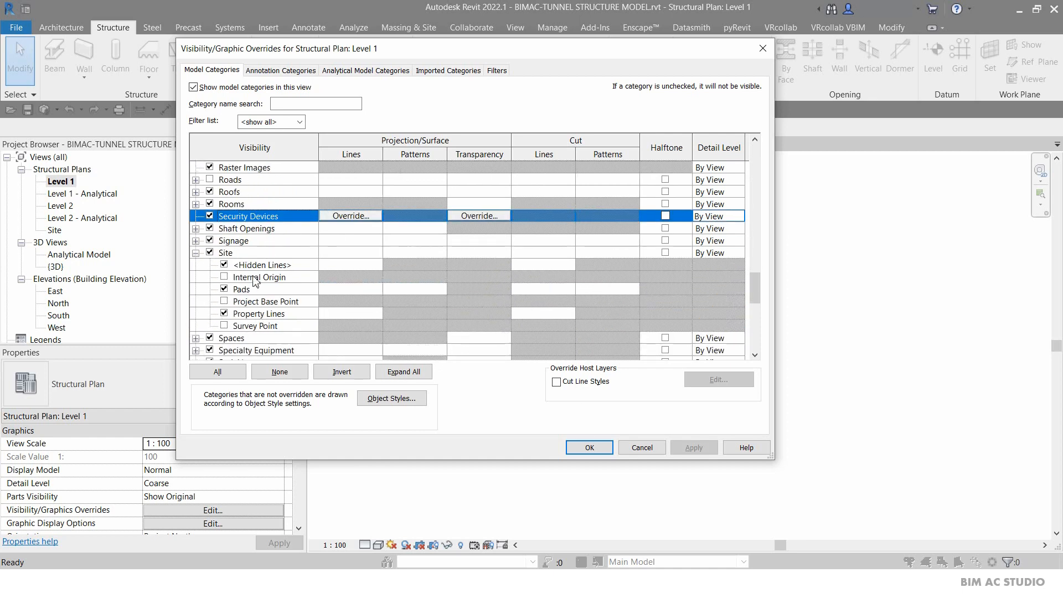
{"action": "left_click", "coordinate": [224, 301]}
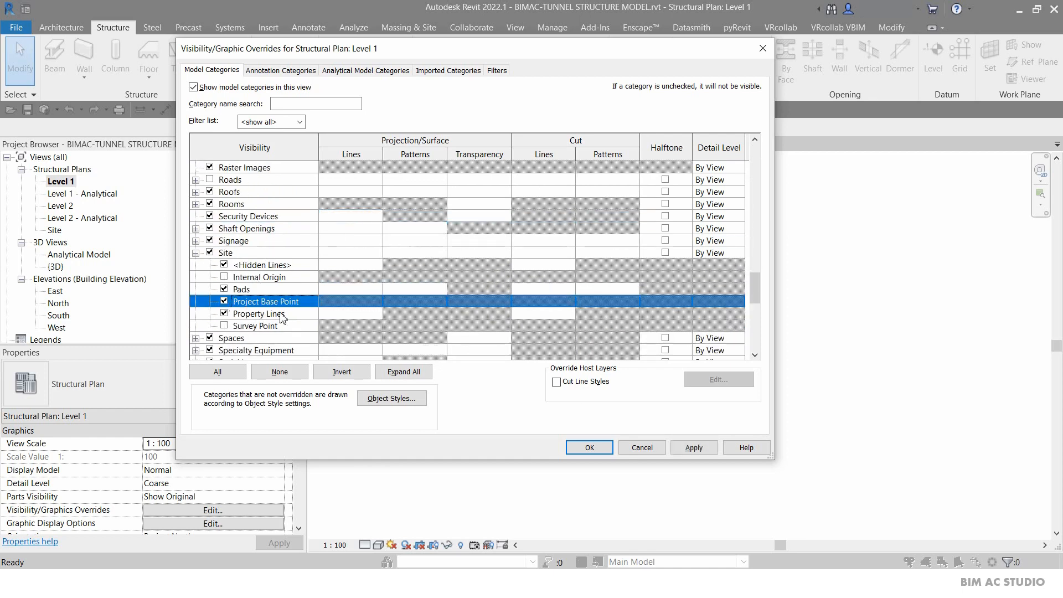
{"action": "left_click", "coordinate": [589, 448]}
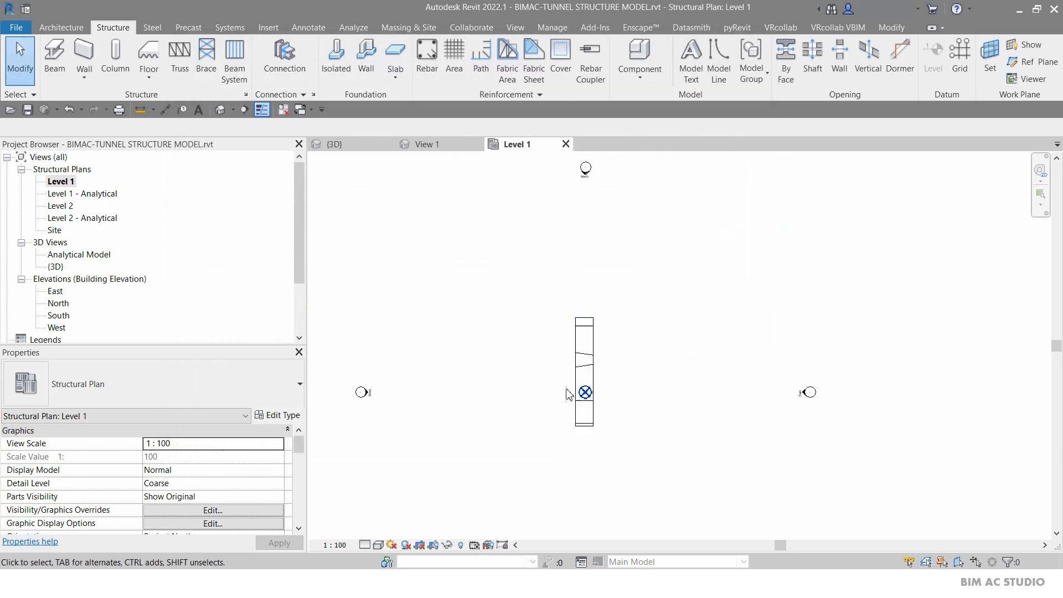
Select the project base point to inspect its coordinates and deselect it.
{"action": "left_click", "coordinate": [585, 392]}
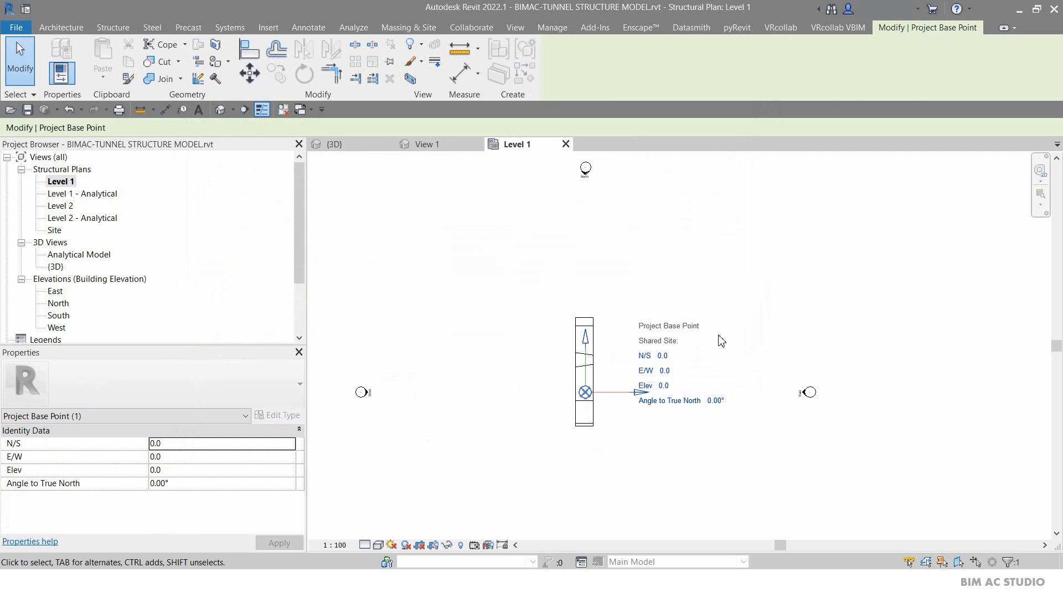
{"action": "left_click", "coordinate": [701, 471]}
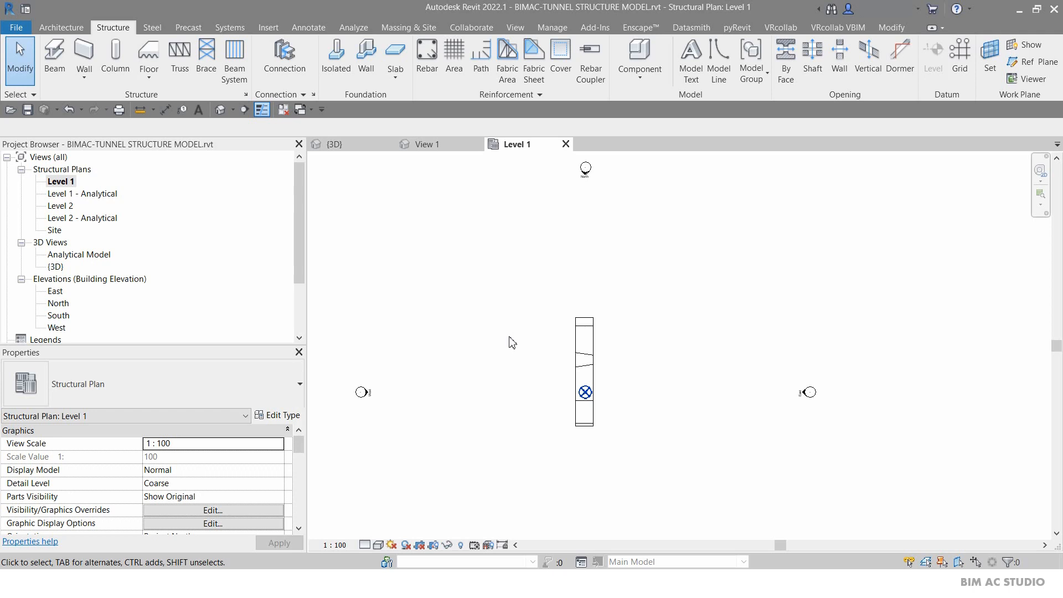
Open the shared parameters editor and create a new parameter group named BIMAC STUDIO.
{"action": "left_click", "coordinate": [550, 29]}
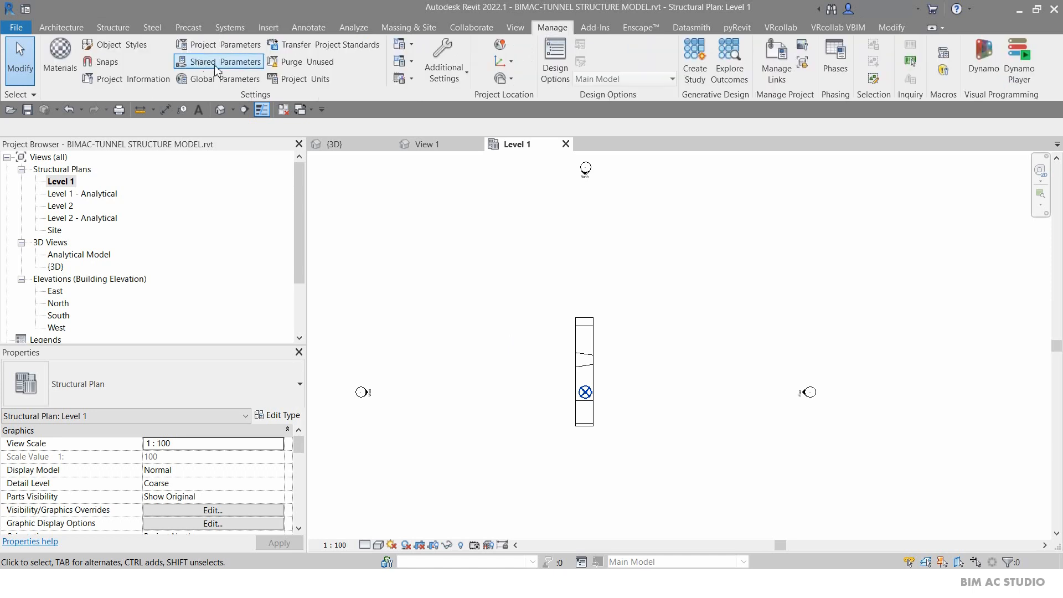
{"action": "left_click", "coordinate": [233, 66]}
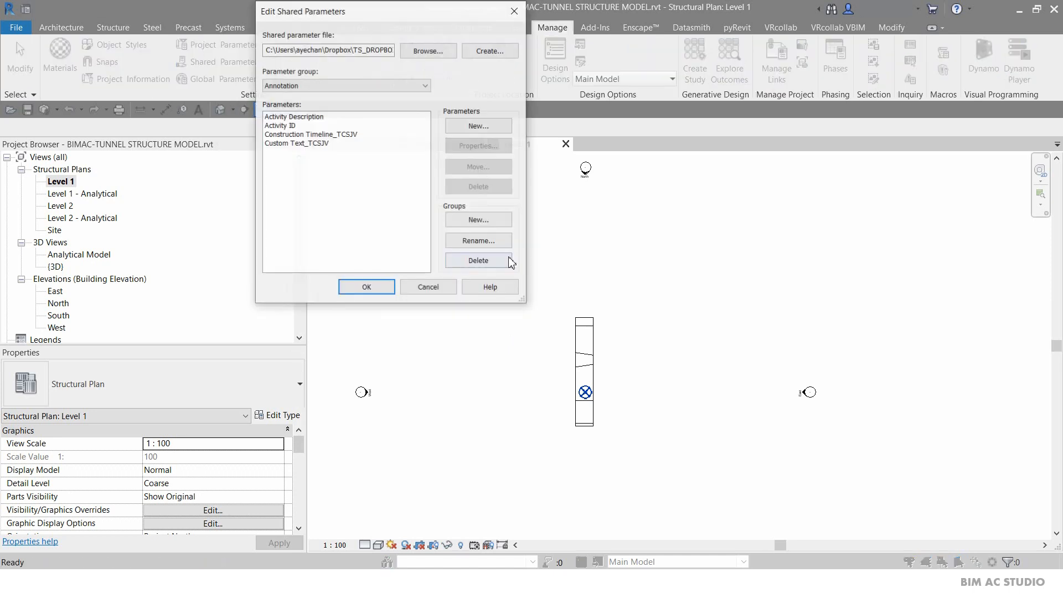
{"action": "left_click_drag", "start_coordinate": [349, 15], "coordinate": [409, 150]}
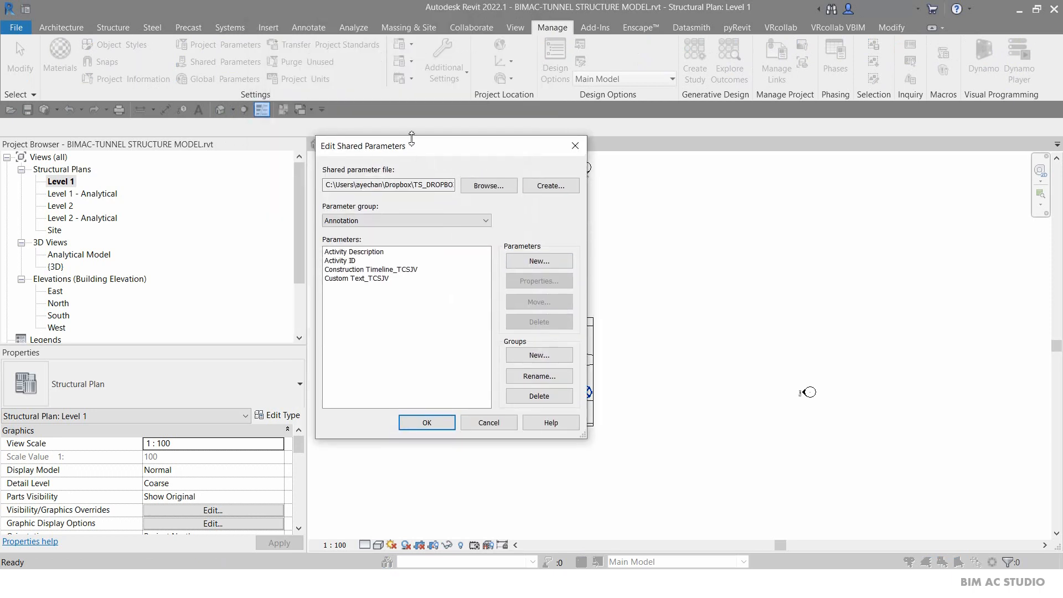
{"action": "left_click", "coordinate": [540, 357]}
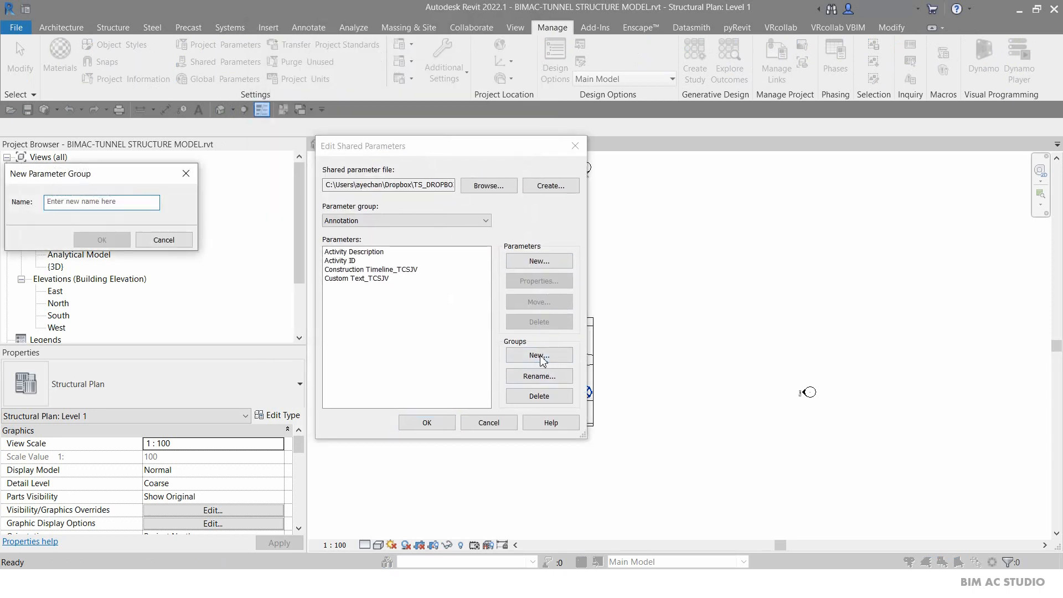
{"action": "type", "text": "BIM"}
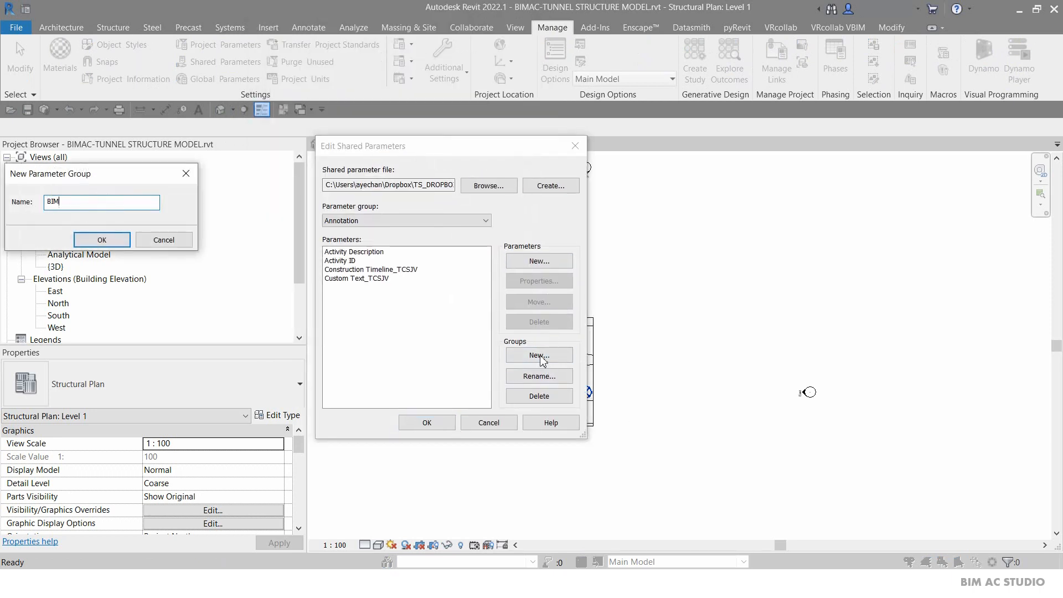
{"action": "type", "text": "AC STUDIO"}
{"action": "key", "text": "Return"}
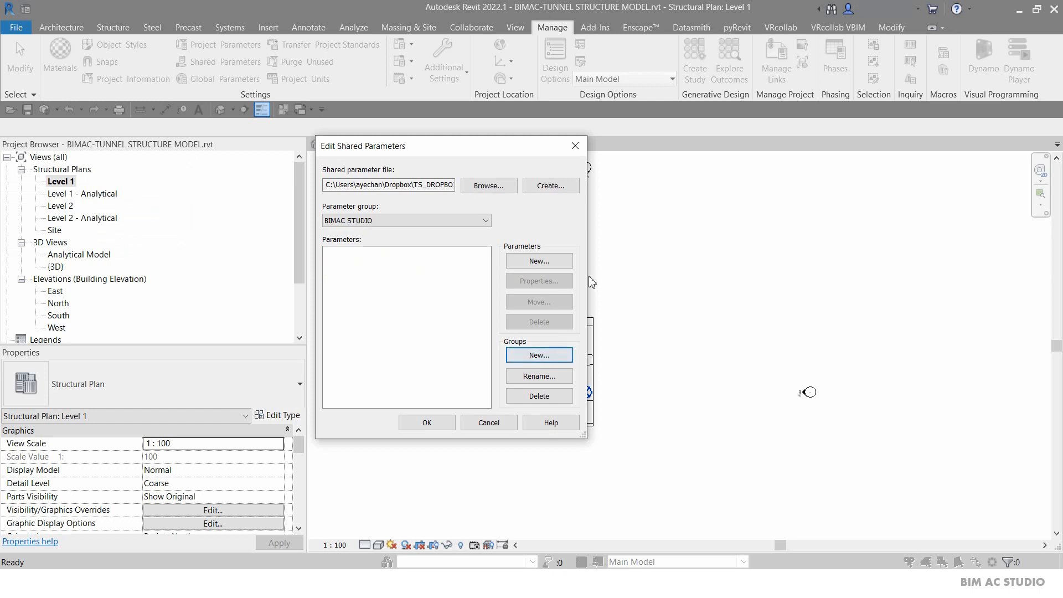
Add a new Text shared parameter named Custom Text_BIMAC to the group and close the editor.
{"action": "left_click", "coordinate": [532, 262]}
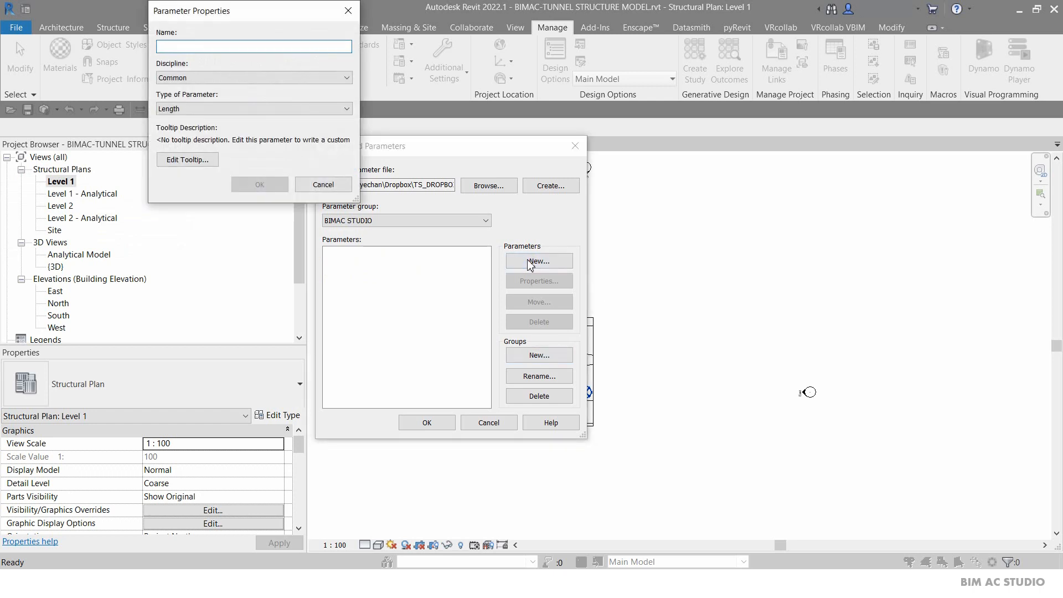
{"action": "type", "text": "Custeon"}
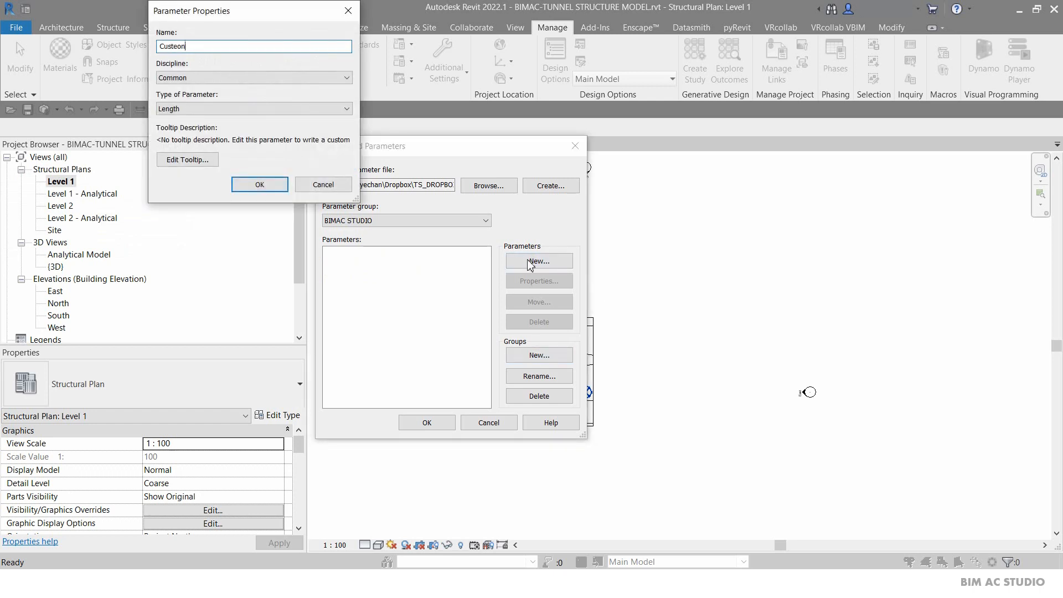
{"action": "type", "text": "om "}
{"action": "type", "text": "Tesx"}
{"action": "key", "text": "BackSpace"}
{"action": "key", "text": "BackSpace"}
{"action": "type", "text": "xt_BIMAC"}
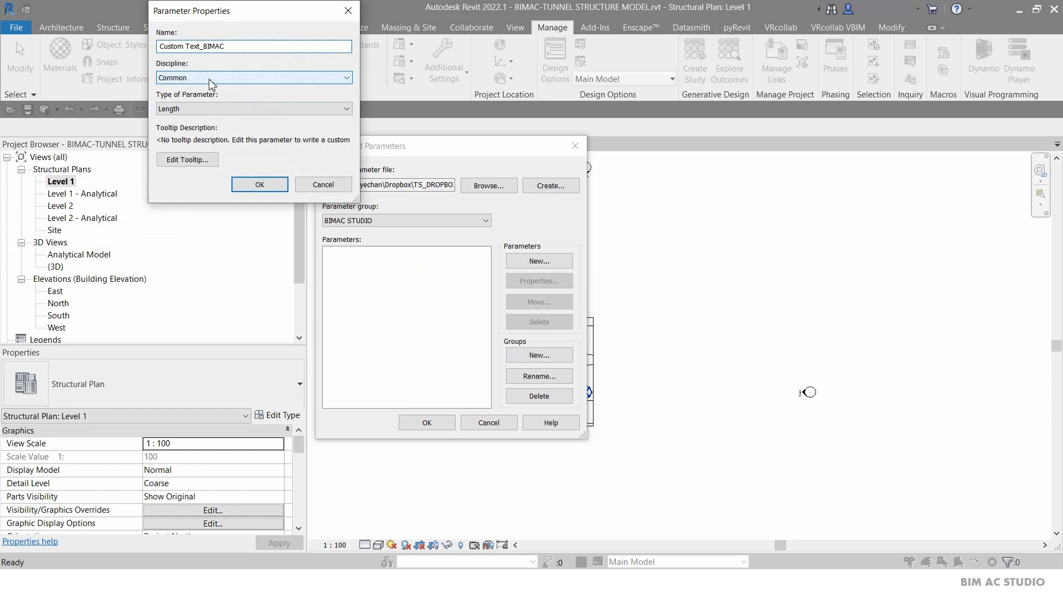
{"action": "left_click", "coordinate": [208, 115]}
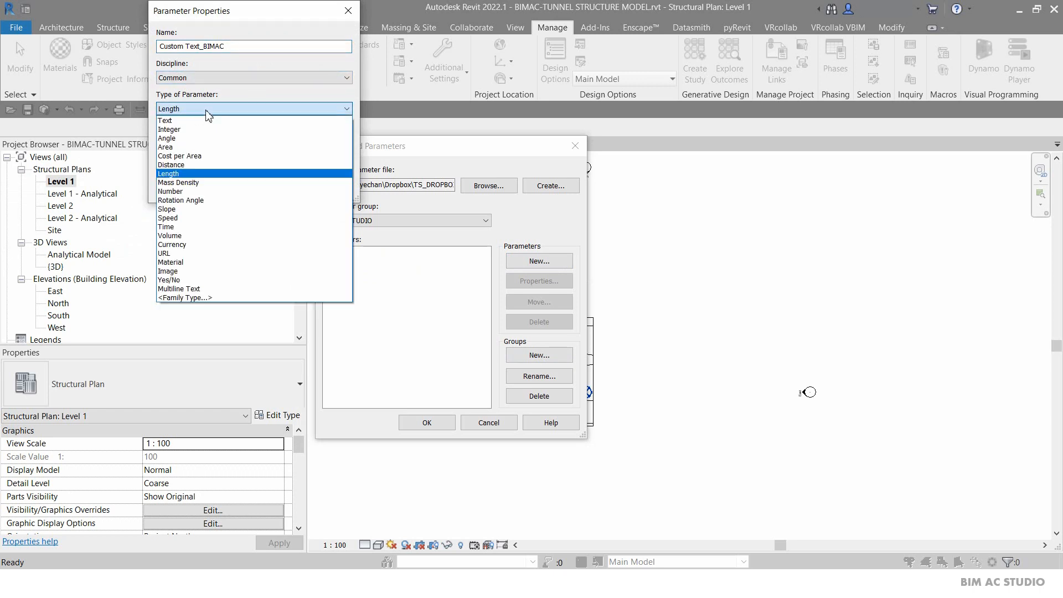
{"action": "left_click", "coordinate": [197, 122]}
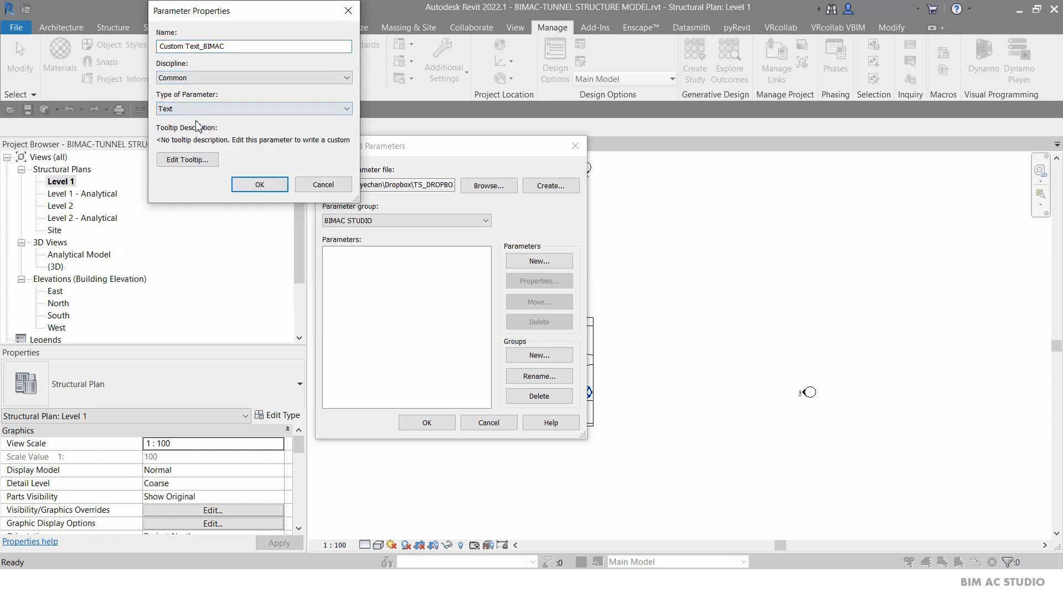
{"action": "left_click", "coordinate": [252, 185]}
{"action": "left_click", "coordinate": [422, 425]}
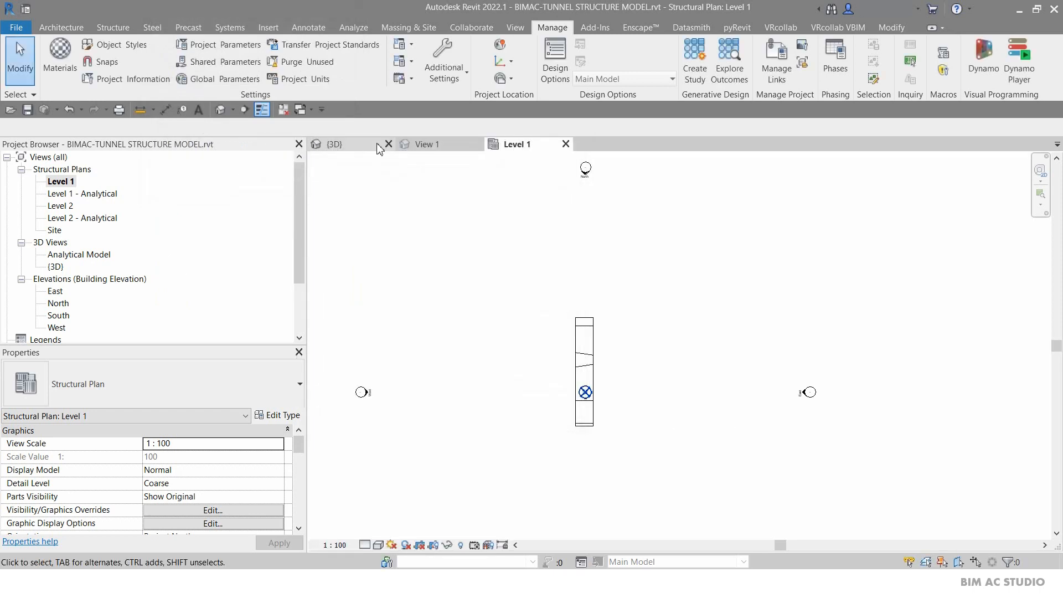
Open Project Parameters, add a shared parameter and choose Custom Text_BIMAC from the BIMAC STUDIO group.
{"action": "left_click", "coordinate": [230, 51]}
{"action": "left_click_drag", "start_coordinate": [62, 37], "coordinate": [516, 89]}
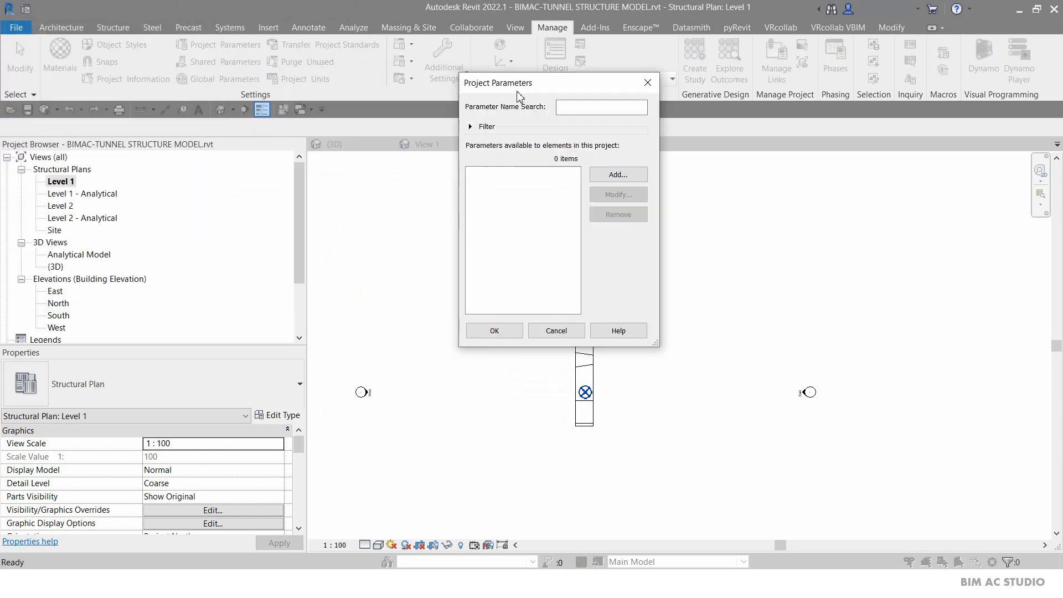
{"action": "left_click", "coordinate": [618, 175]}
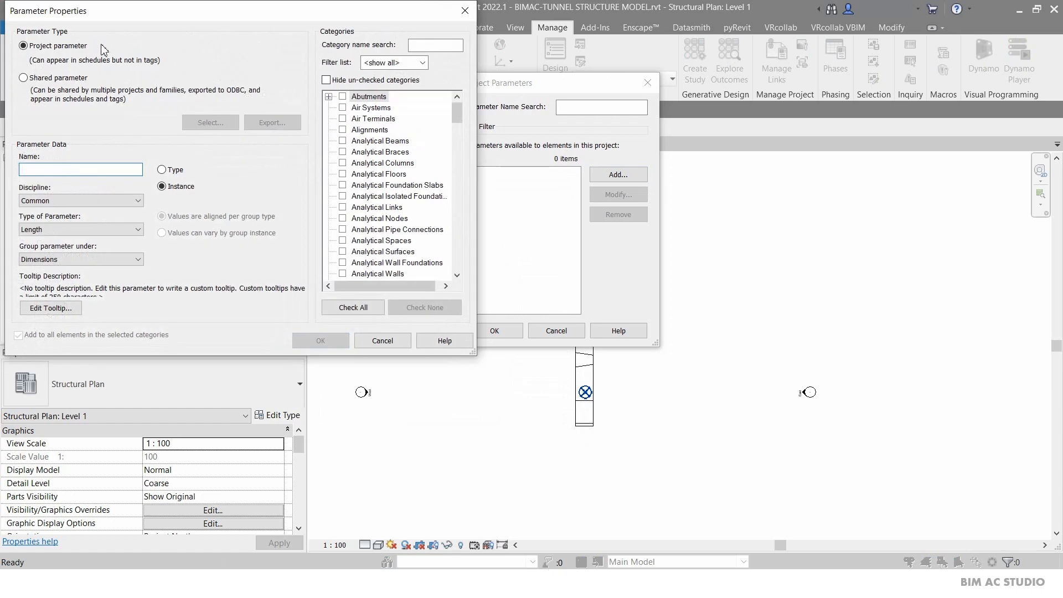
{"action": "left_click", "coordinate": [44, 78]}
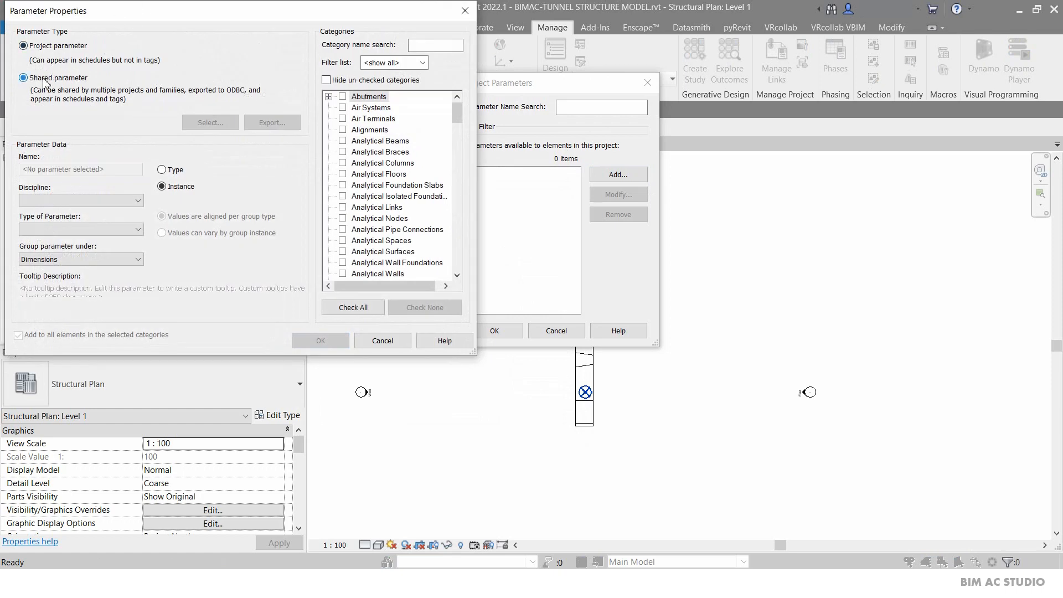
{"action": "left_click", "coordinate": [210, 122]}
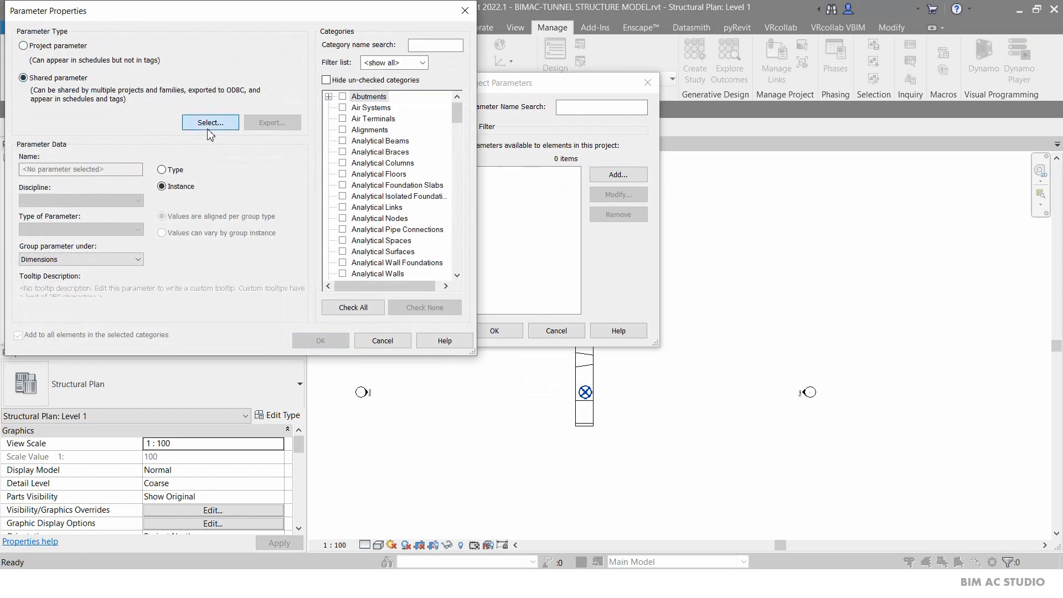
{"action": "left_click", "coordinate": [89, 71]}
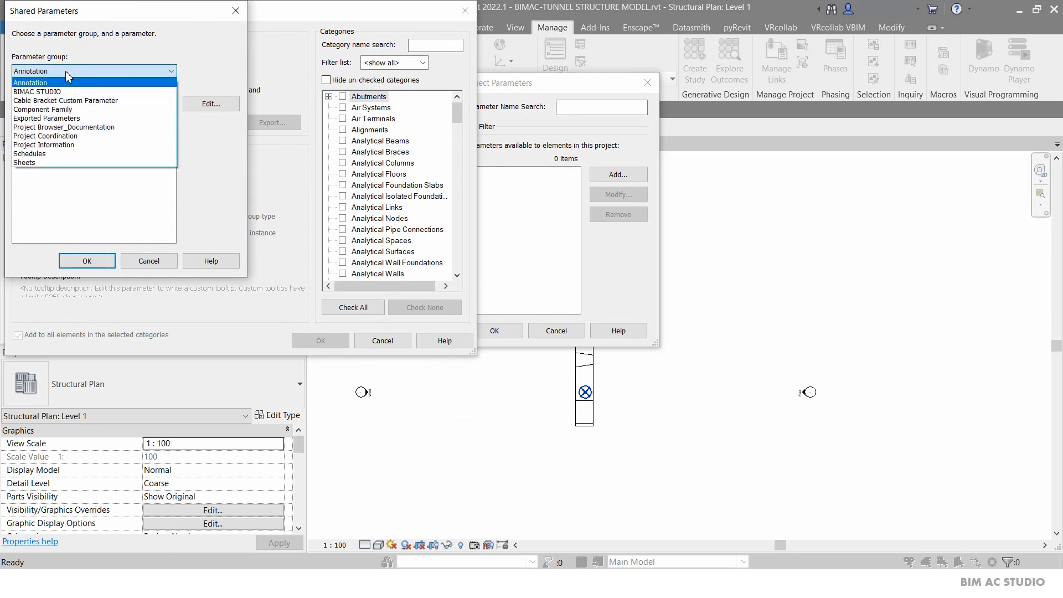
{"action": "left_click", "coordinate": [59, 92]}
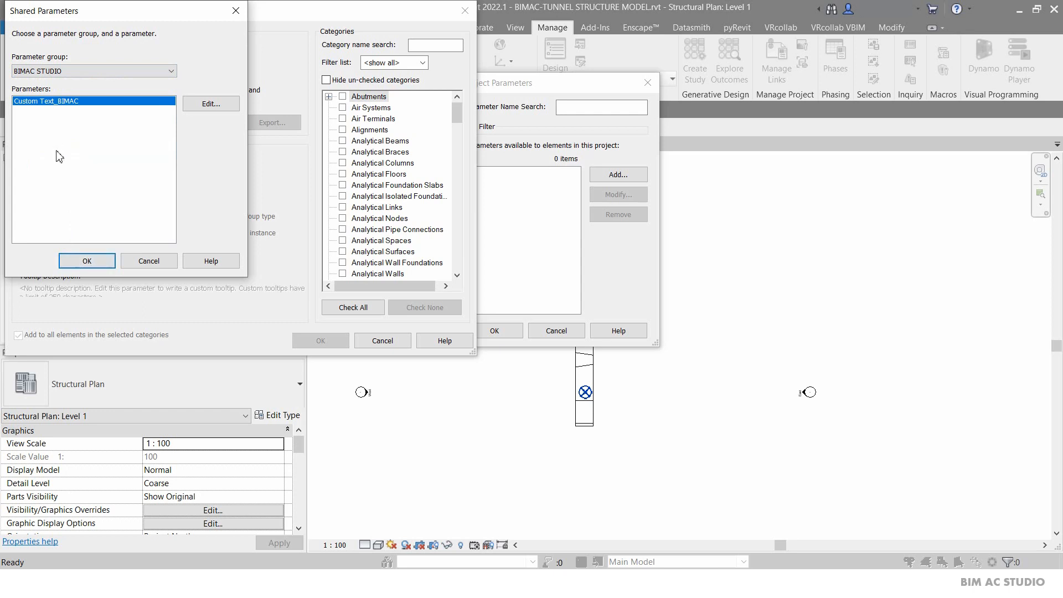
{"action": "left_click", "coordinate": [85, 262]}
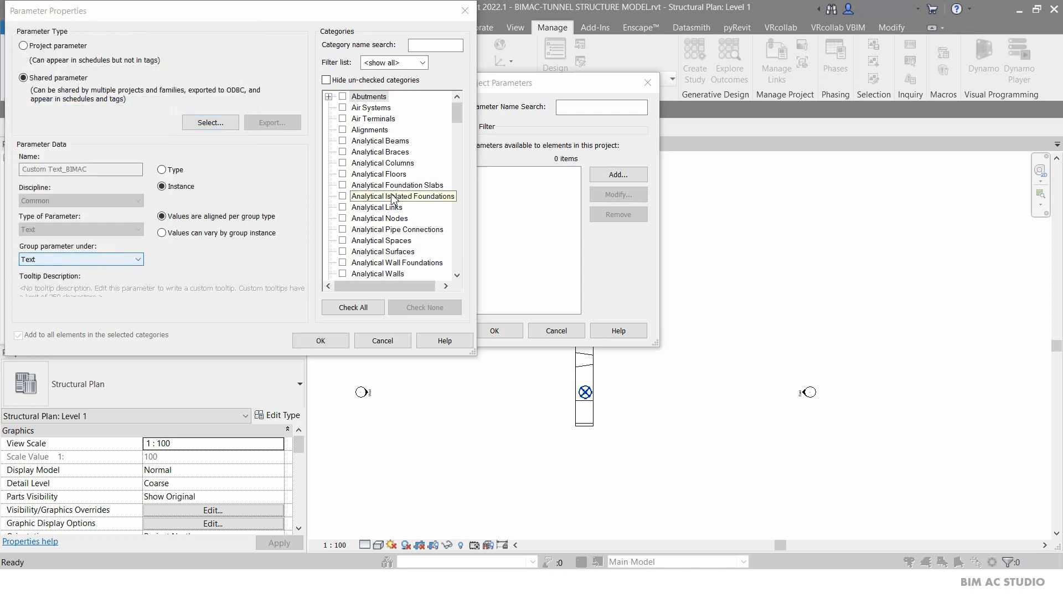
Assign the parameter to all categories as an instance parameter and confirm the project parameters.
{"action": "left_click", "coordinate": [352, 308]}
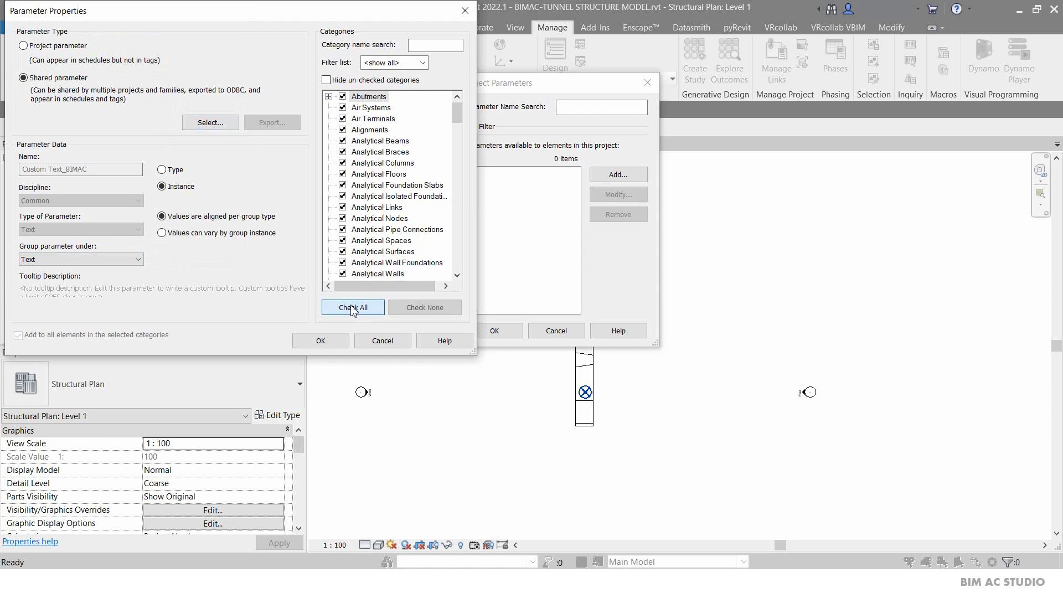
{"action": "left_click", "coordinate": [321, 342]}
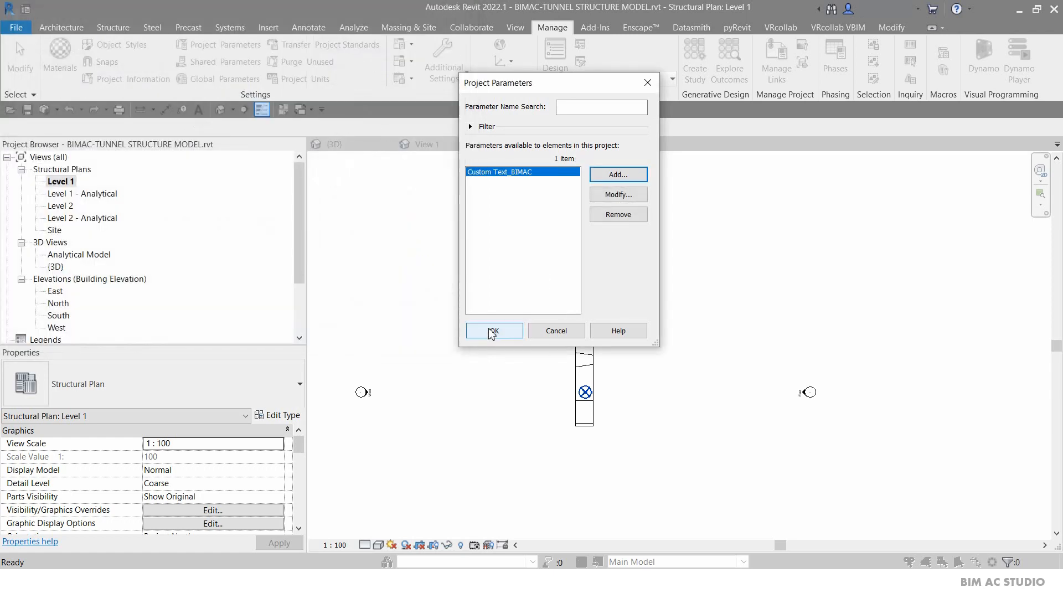
{"action": "left_click", "coordinate": [493, 333]}
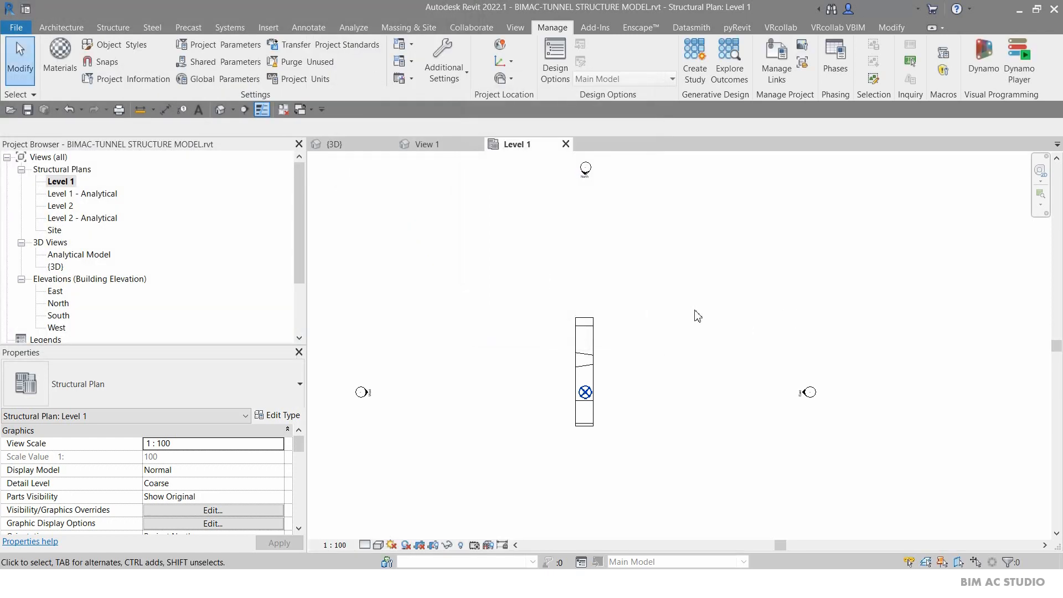
Select the ring segment to check its Custom Text_BIMAC property in the Text section, then deselect it.
{"action": "left_click", "coordinate": [600, 336]}
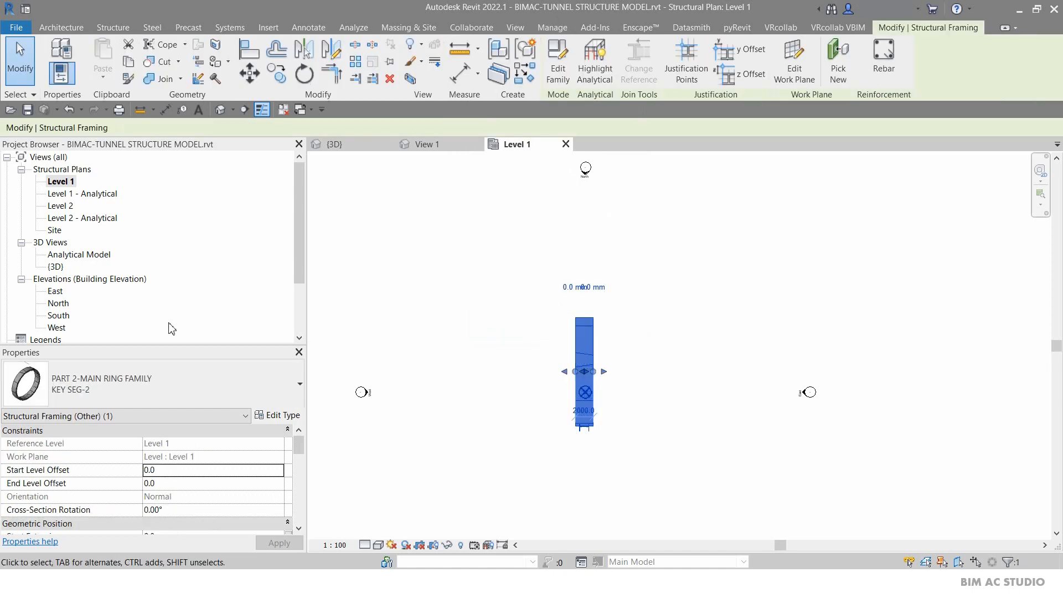
{"action": "left_click_drag", "start_coordinate": [165, 345], "coordinate": [166, 244]}
{"action": "scroll", "coordinate": [199, 345], "scroll_direction": "down", "scroll_amount": 5}
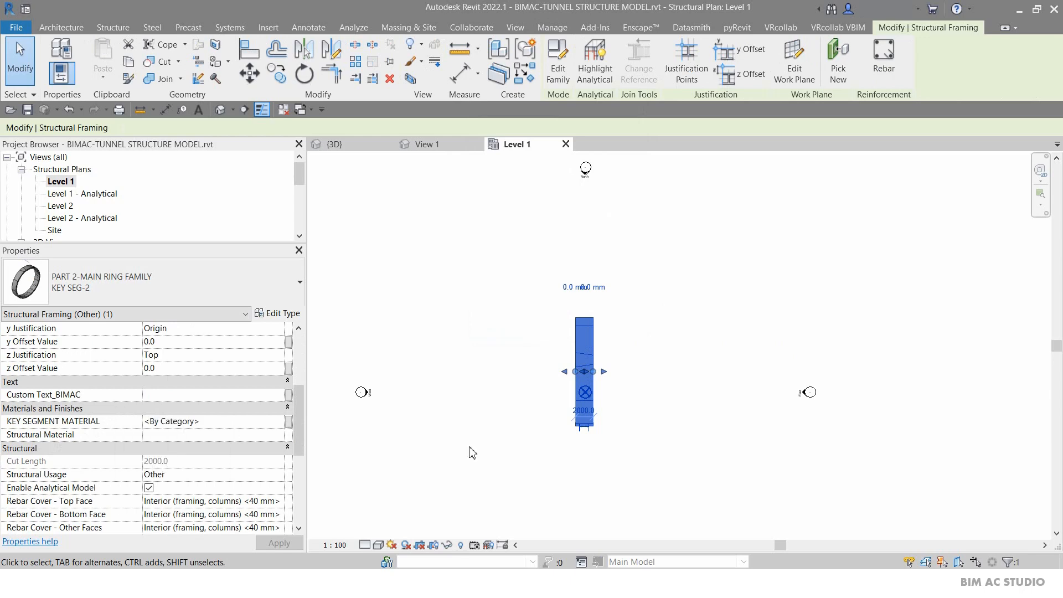
{"action": "left_click", "coordinate": [466, 252]}
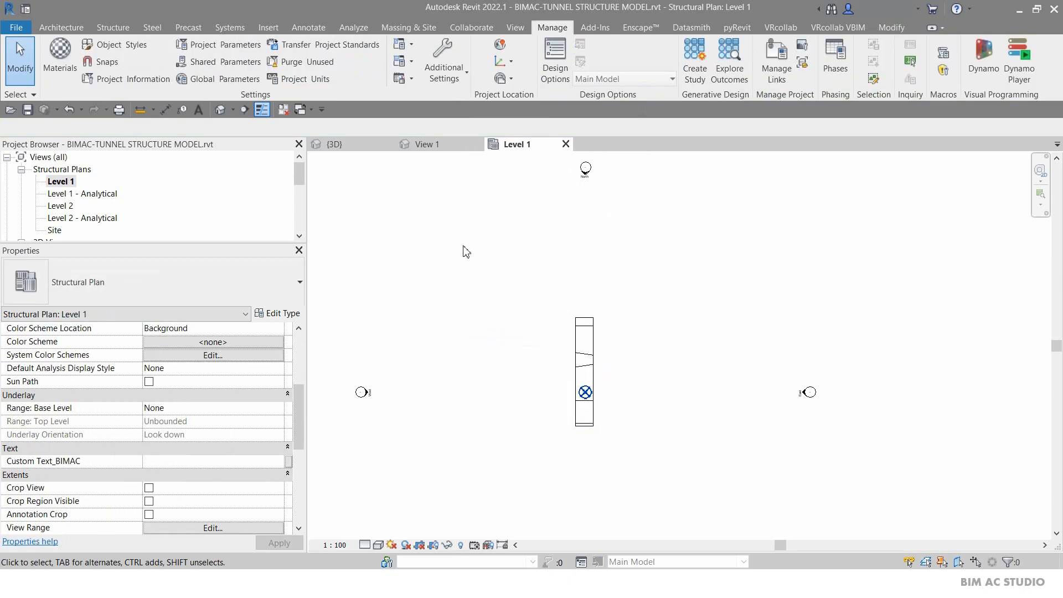